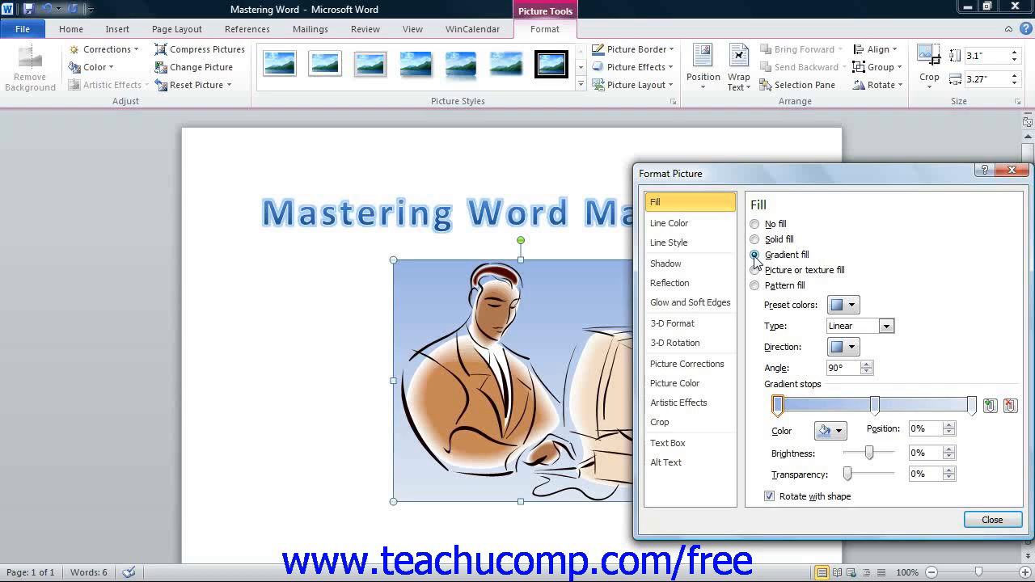
# Step: Apply the pink, orange and magenta preset colors to the picture's gradient fill, with Linear as the gradient type
pyautogui.click(841, 305)
pyautogui.click(847, 365)
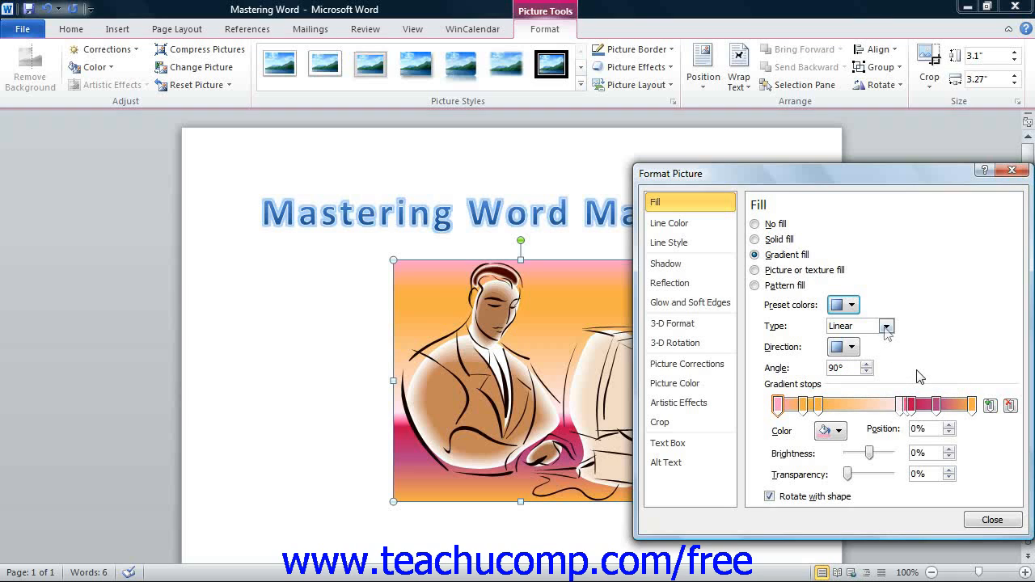
pyautogui.click(887, 326)
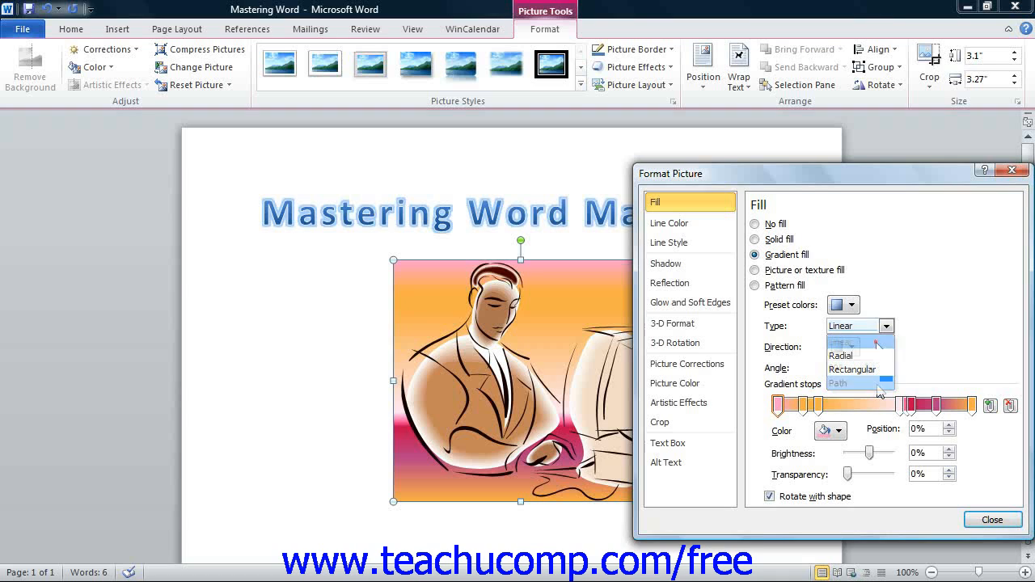
pyautogui.click(877, 345)
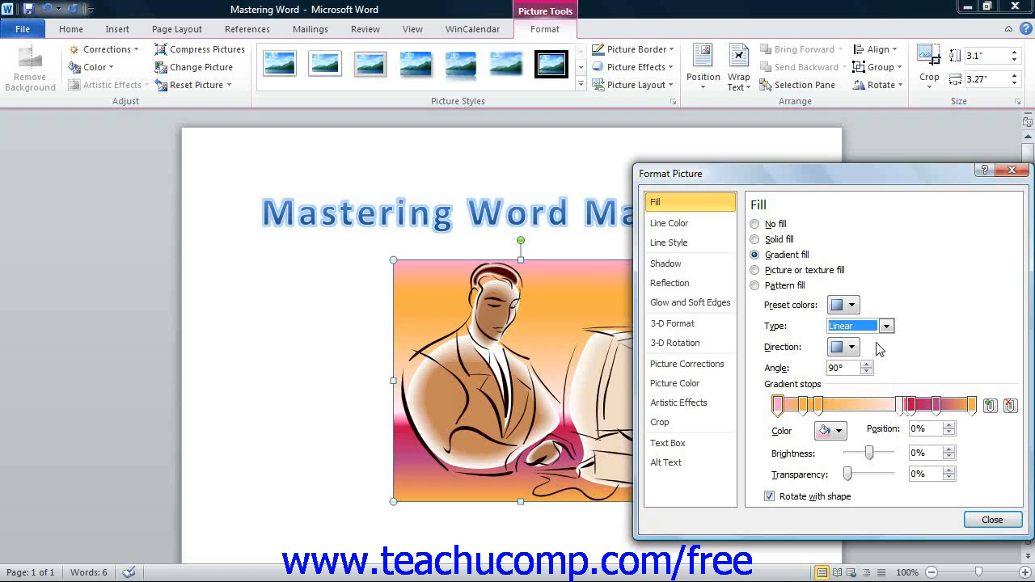
# Step: Set the gradient fill's direction to the 45° diagonal running from the picture's upper-left to its lower-right corner
pyautogui.click(852, 346)
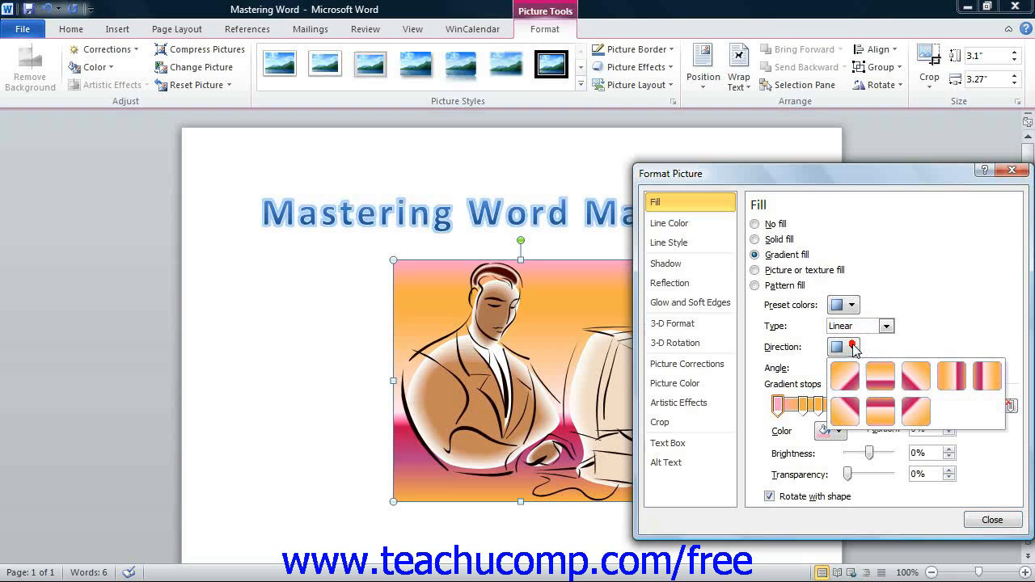
pyautogui.click(852, 347)
pyautogui.click(853, 347)
pyautogui.click(849, 369)
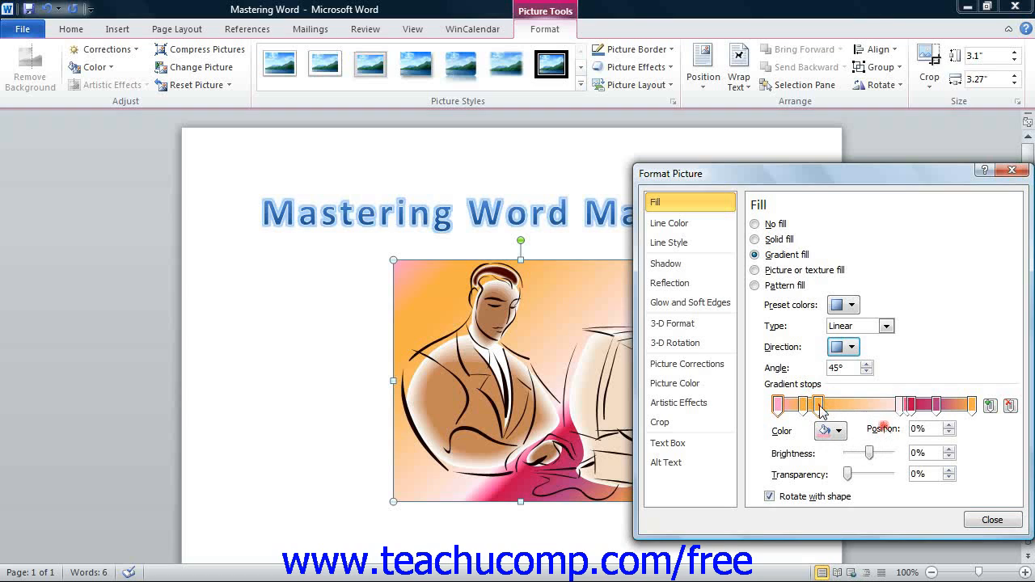
# Step: Add a gradient stop at 43% and remove the orange stop at 21% from the picture's gradient fill
pyautogui.click(818, 404)
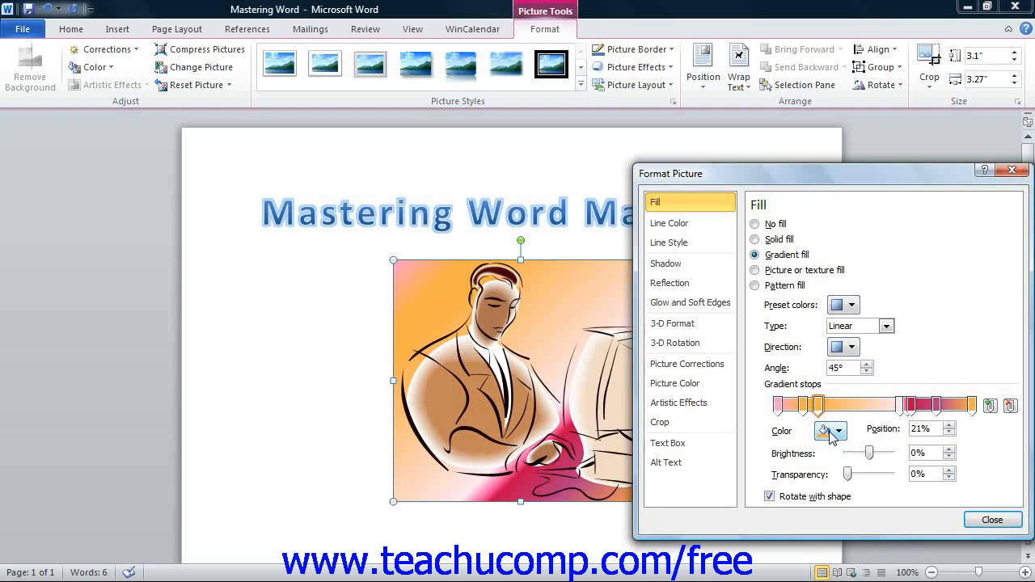
pyautogui.click(830, 434)
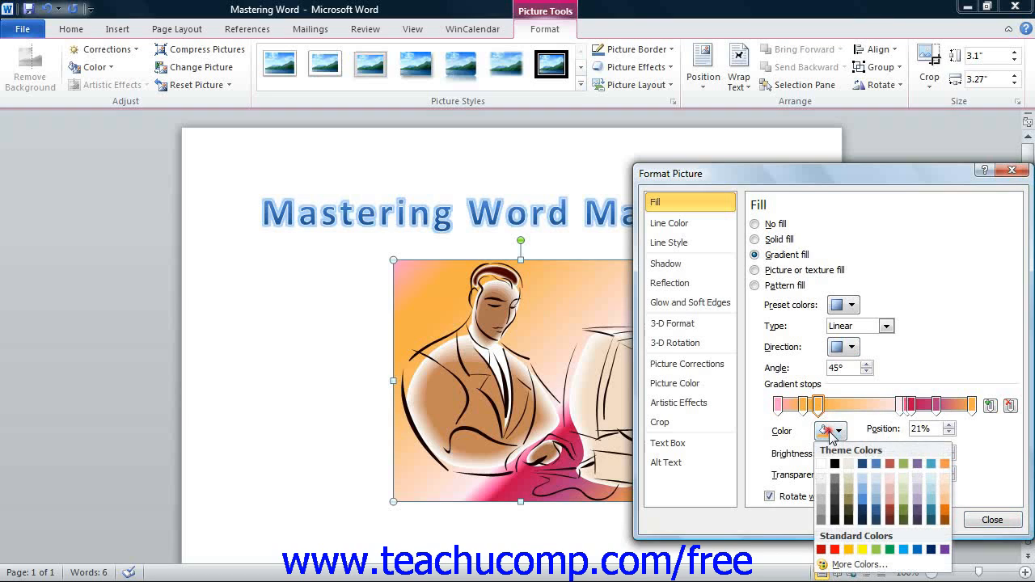
pyautogui.click(830, 434)
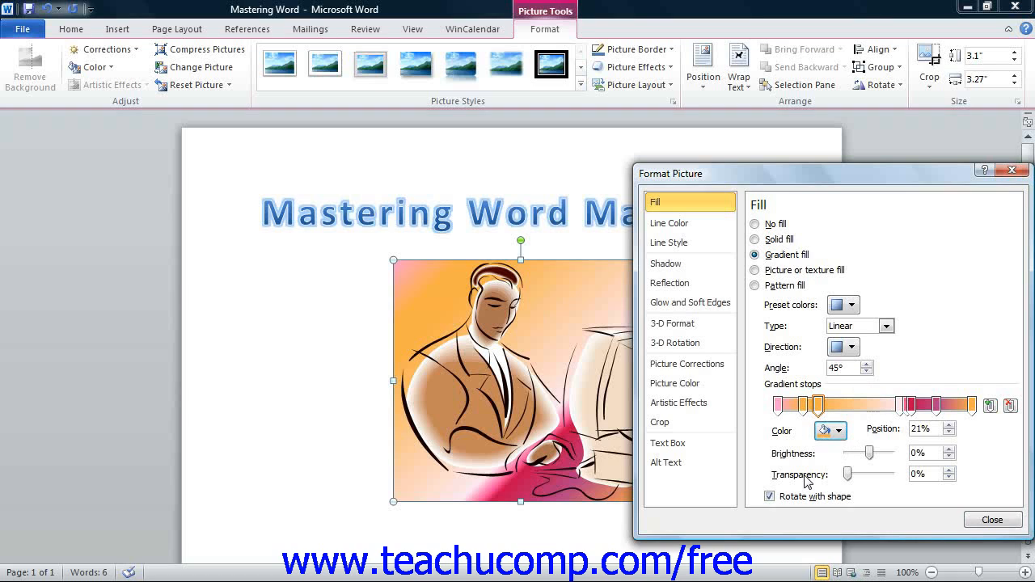
pyautogui.click(862, 404)
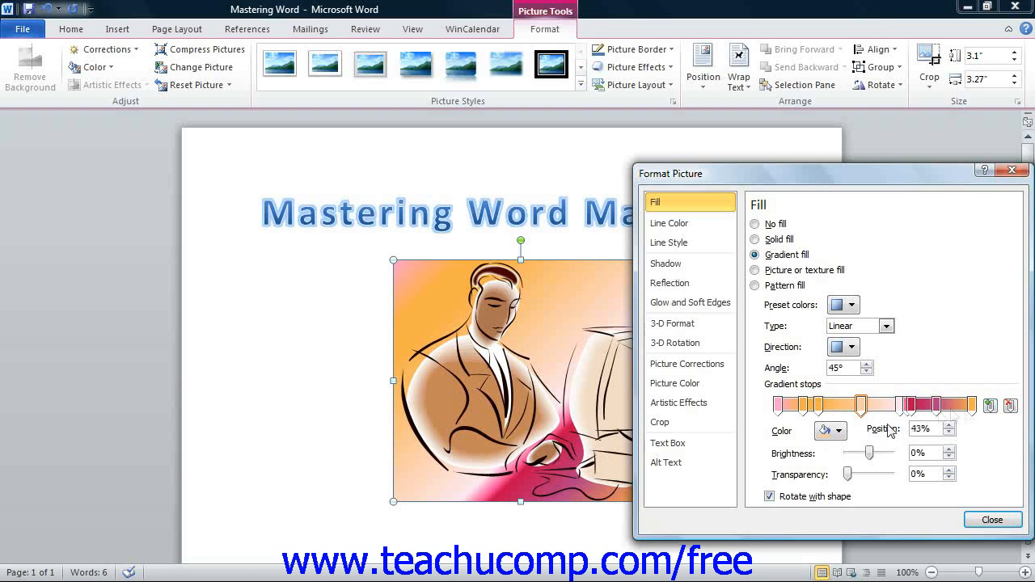
pyautogui.click(818, 404)
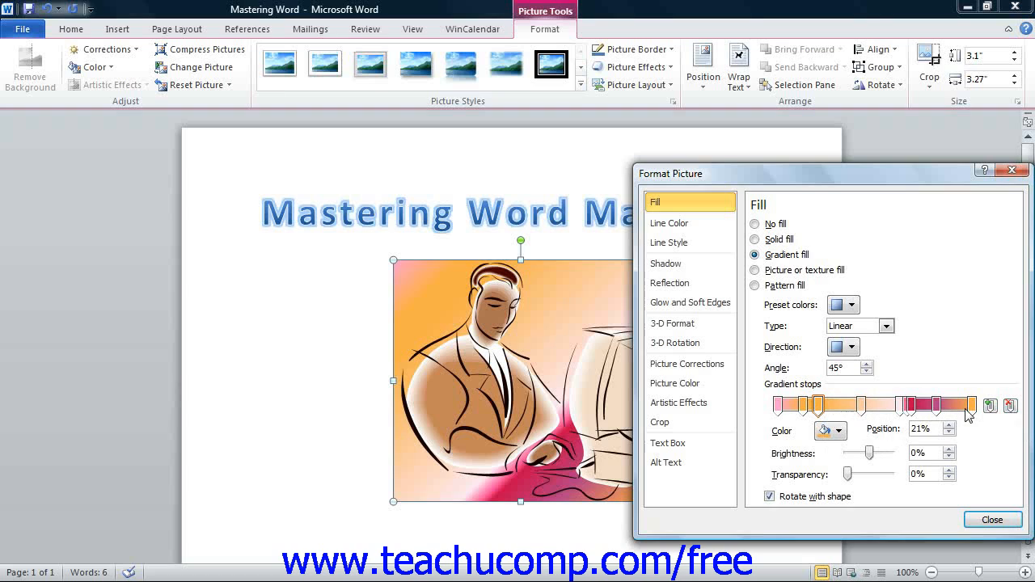
pyautogui.click(1012, 406)
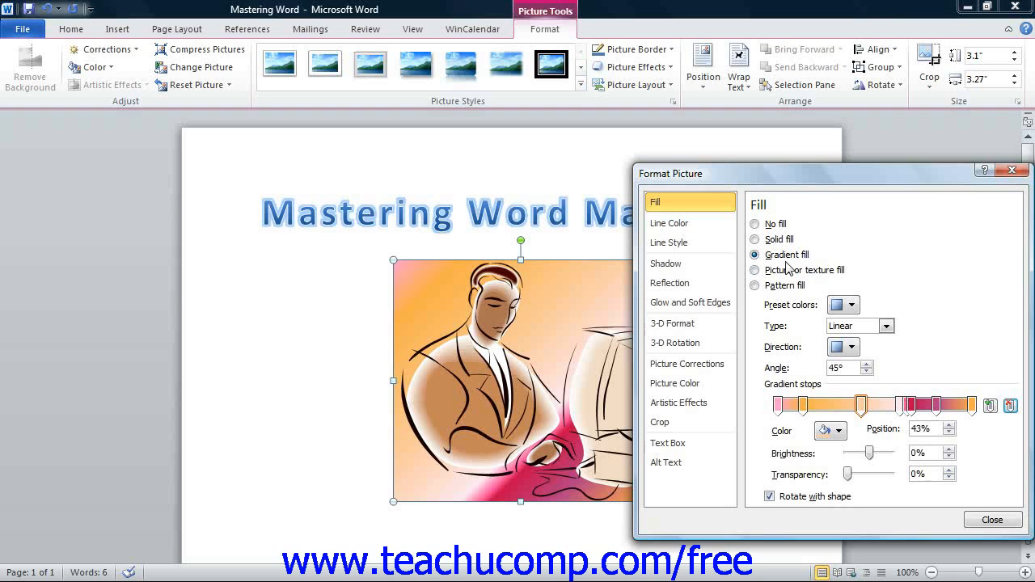
# Step: Switch the picture's background to a picture or texture fill with the dark purple texture
pyautogui.click(754, 270)
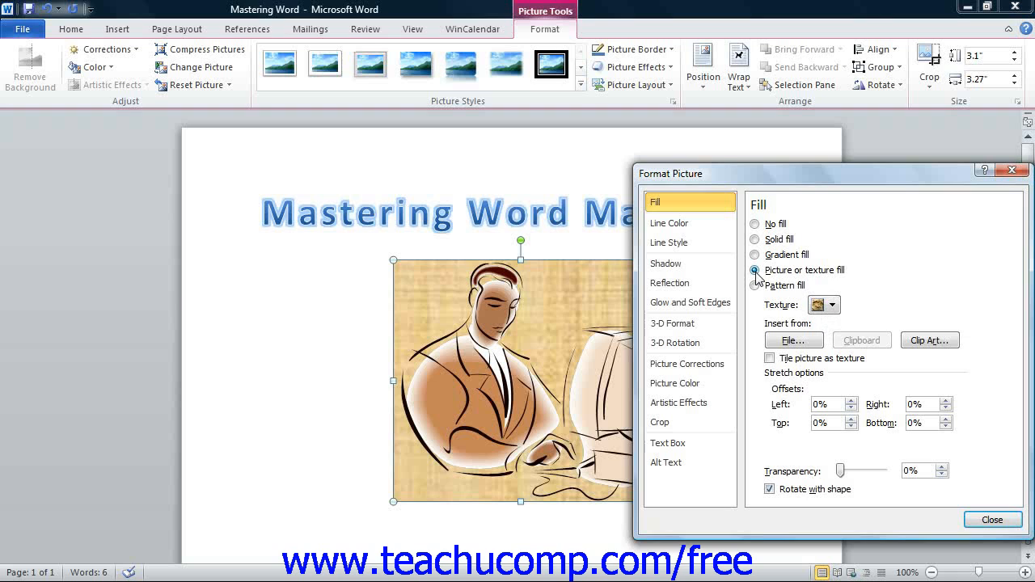
pyautogui.click(822, 309)
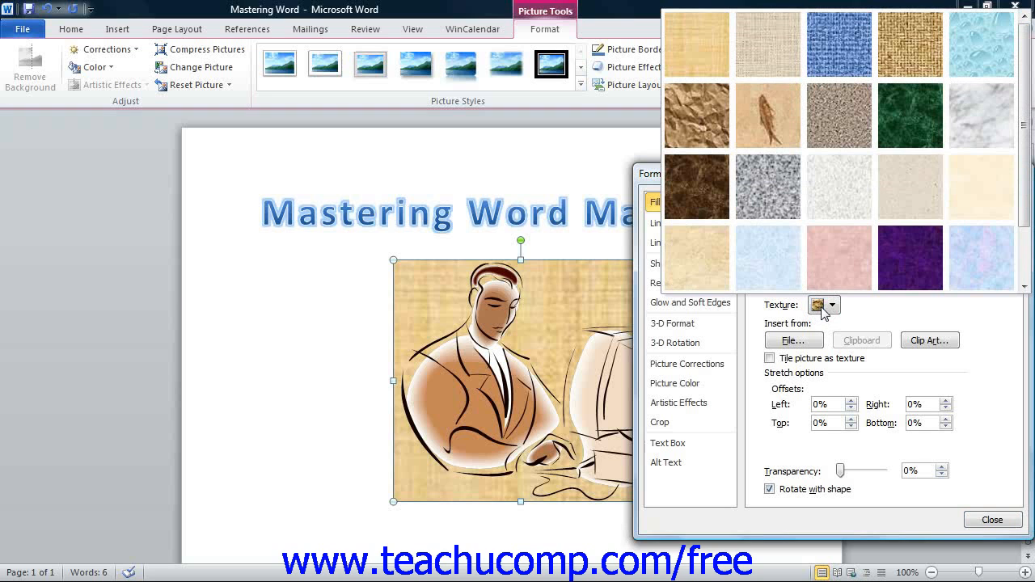
pyautogui.click(906, 261)
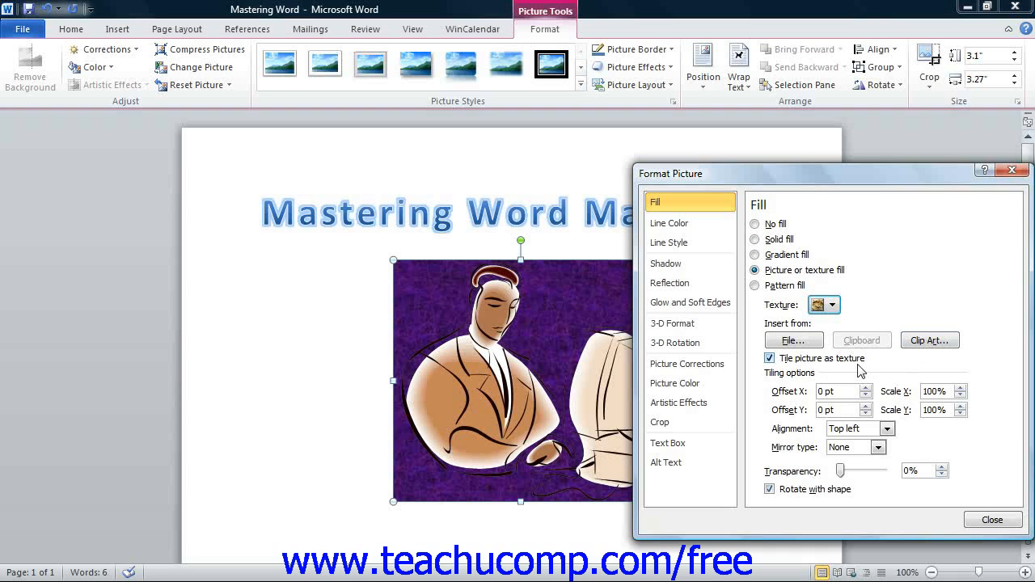
# Step: Turn off tiling of the picture as texture so the purple texture stretches across the background
pyautogui.click(790, 373)
pyautogui.click(892, 409)
pyautogui.click(799, 429)
pyautogui.click(771, 359)
pyautogui.click(772, 360)
pyautogui.click(771, 358)
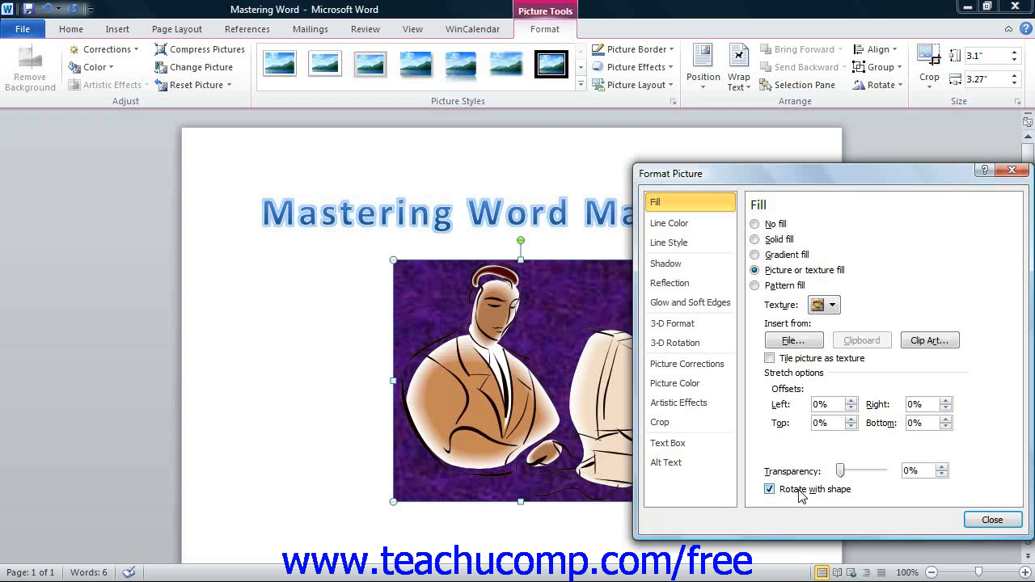
# Step: Change the picture's background to a pattern fill with sparse dots and give the picture a solid outline
pyautogui.click(755, 286)
pyautogui.click(755, 286)
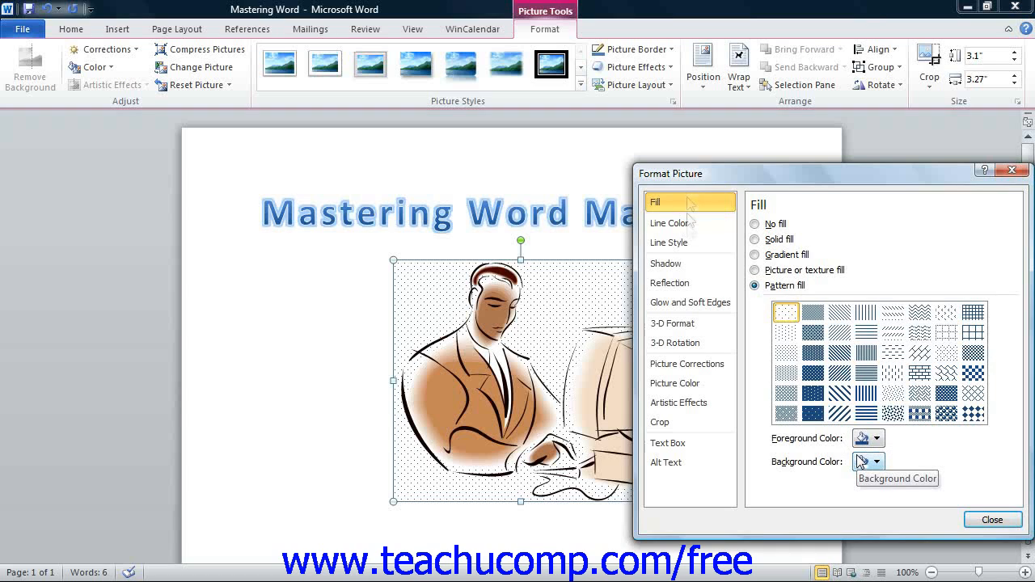
pyautogui.click(689, 232)
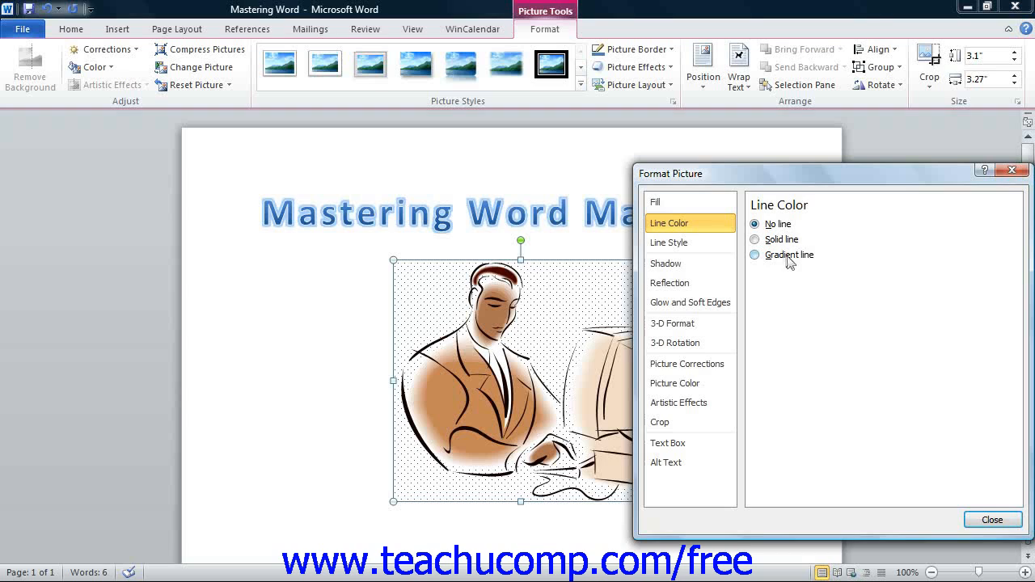
pyautogui.click(755, 224)
pyautogui.click(755, 240)
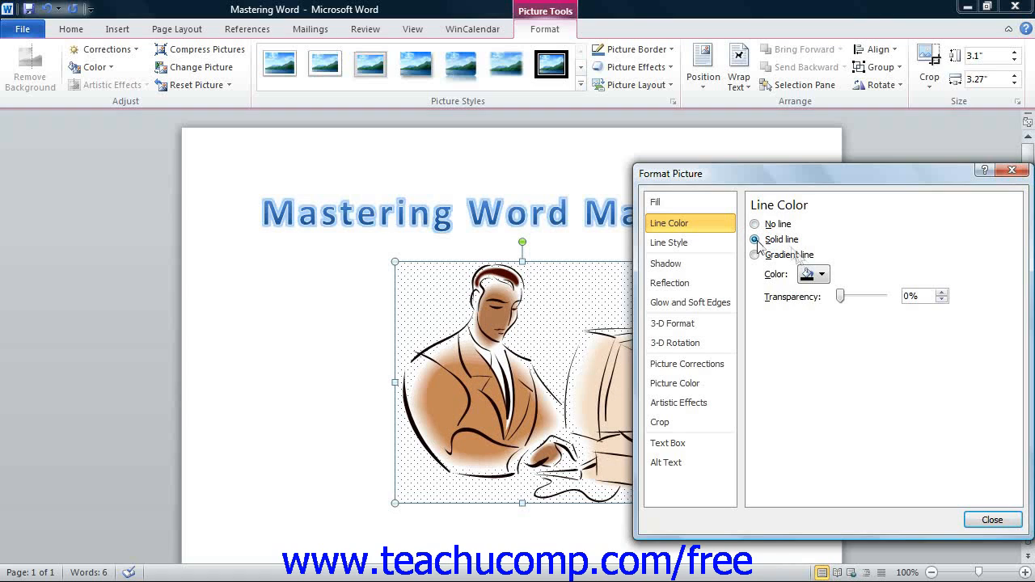
# Step: Examine the standard and custom choices among the additional colors for the solid outline, and dismiss them without picking one
pyautogui.click(817, 276)
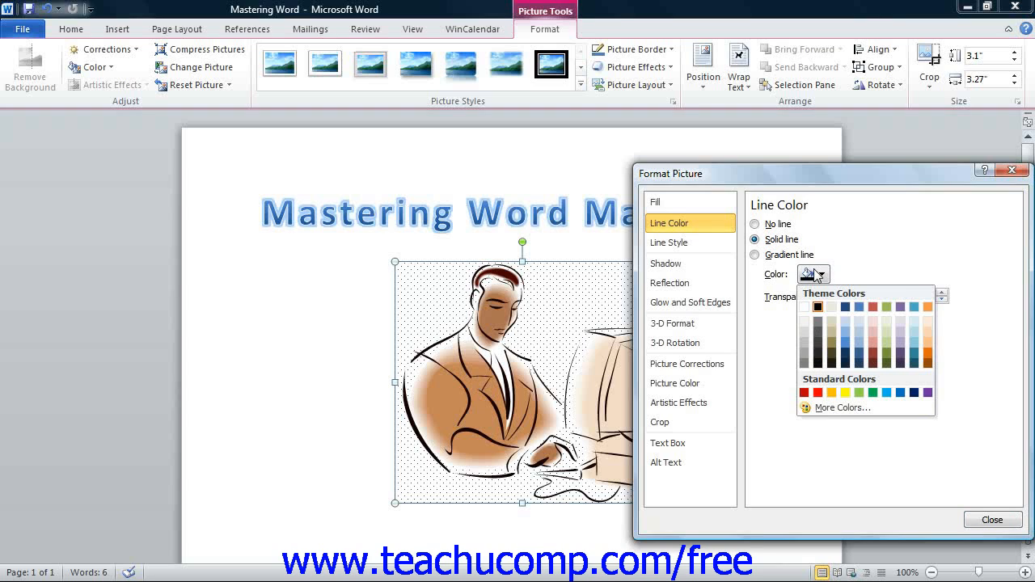
pyautogui.click(833, 409)
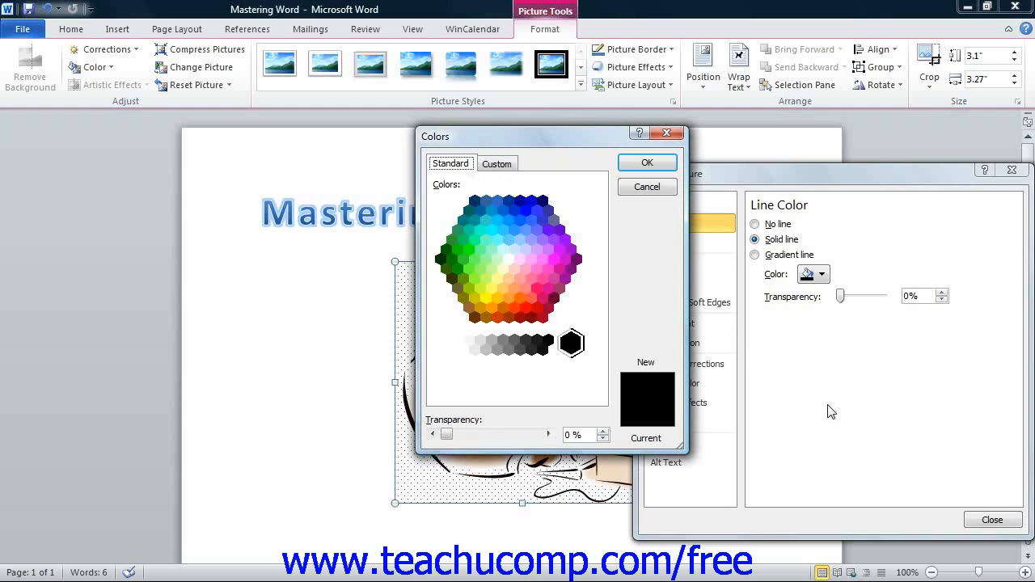
pyautogui.click(460, 166)
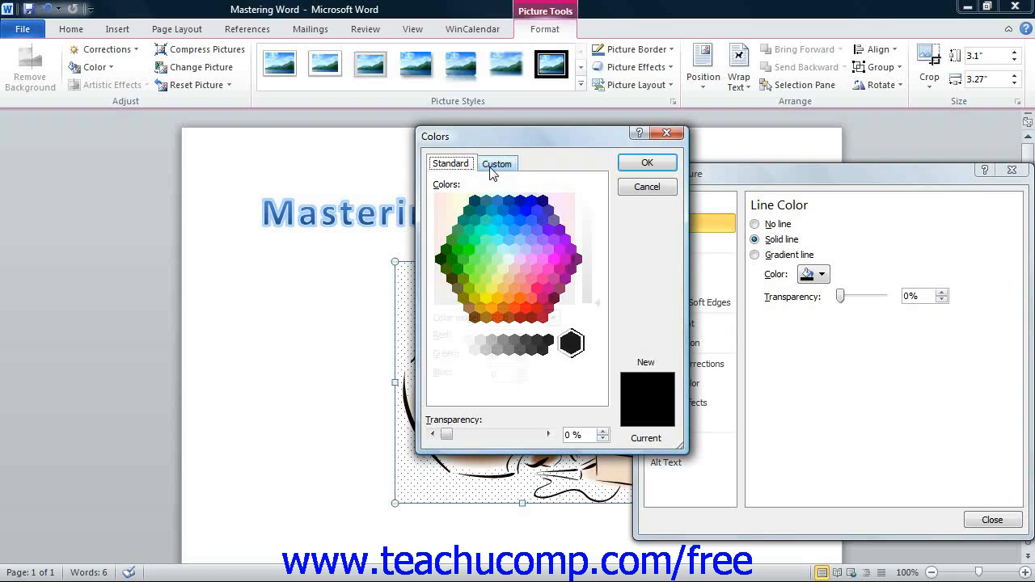
pyautogui.click(490, 171)
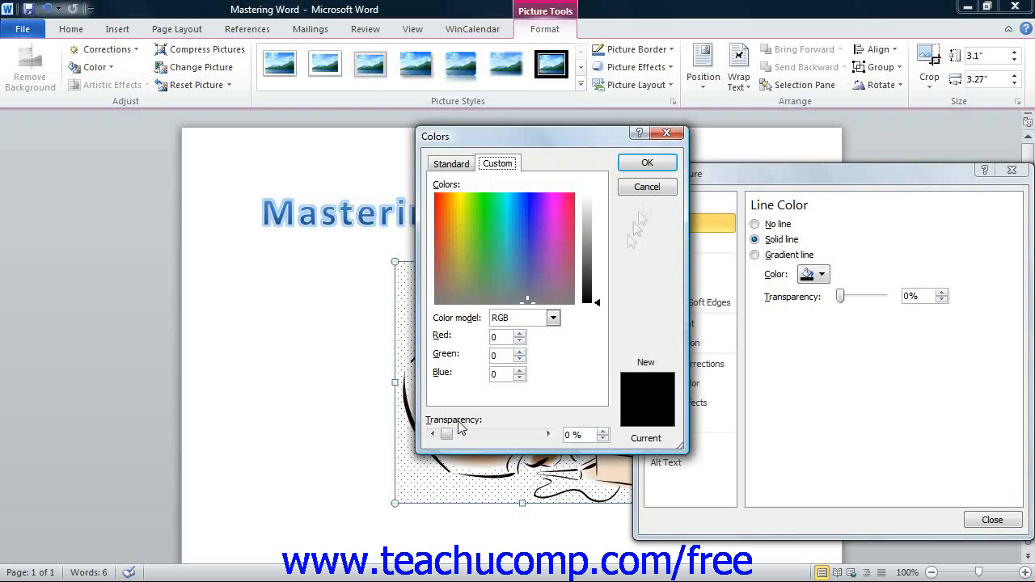
pyautogui.click(675, 137)
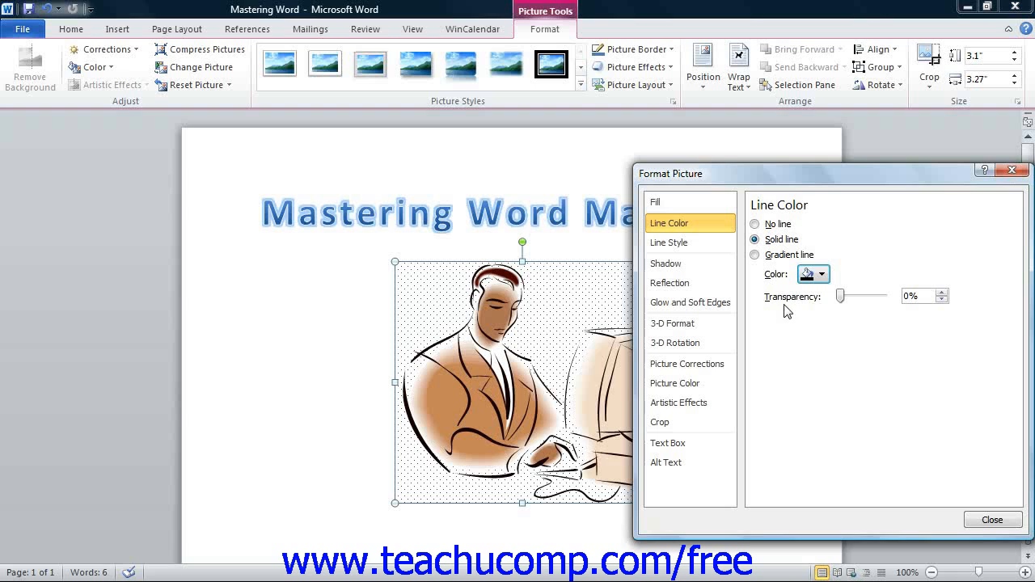
# Step: Change the picture's outline to a gradient line and display the line style settings
pyautogui.click(756, 256)
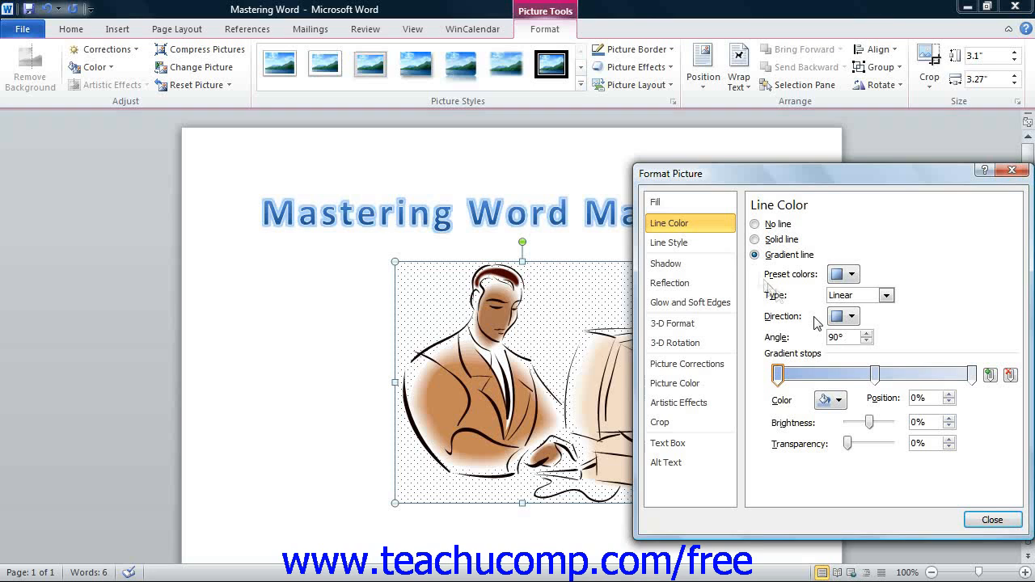
pyautogui.click(708, 242)
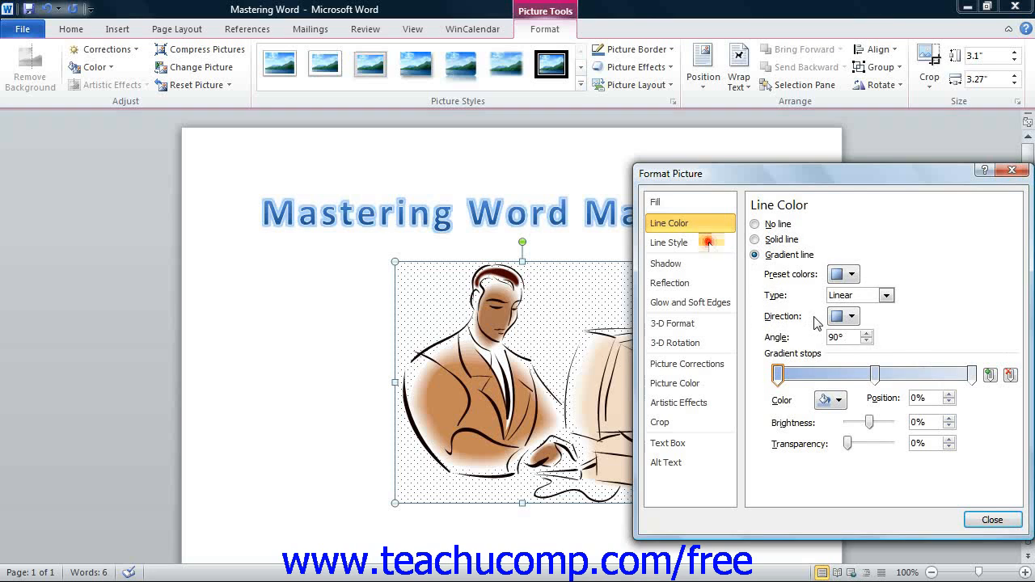
pyautogui.click(708, 242)
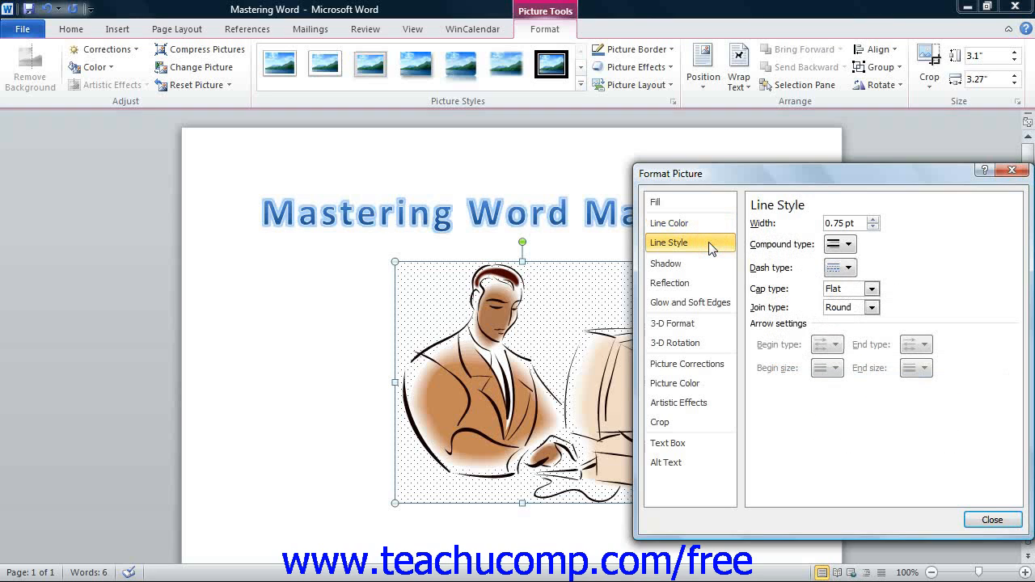
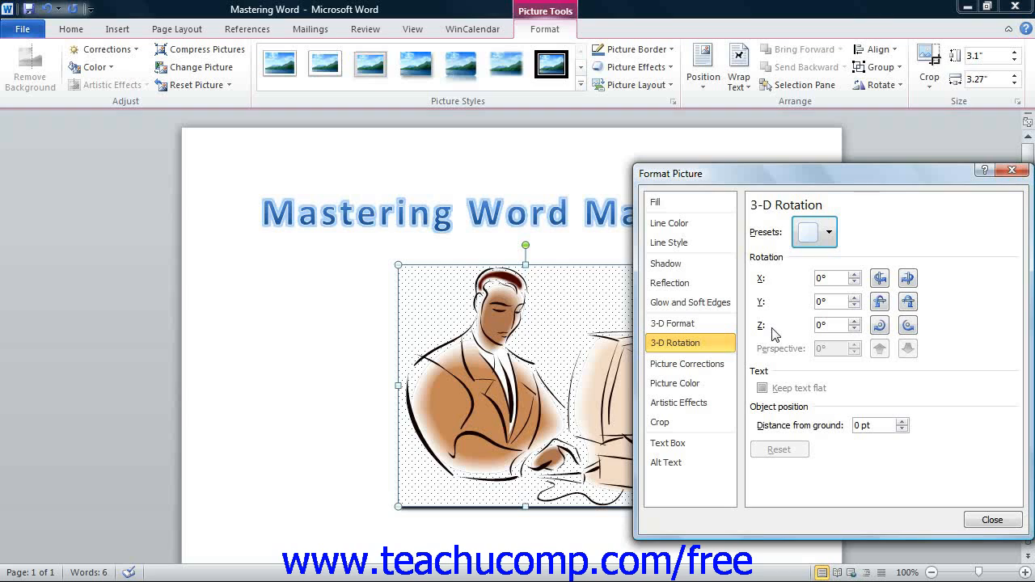
# Step: Apply the perspective 3-D rotation preset with a 20° X rotation and 45° perspective to the picture
pyautogui.click(815, 234)
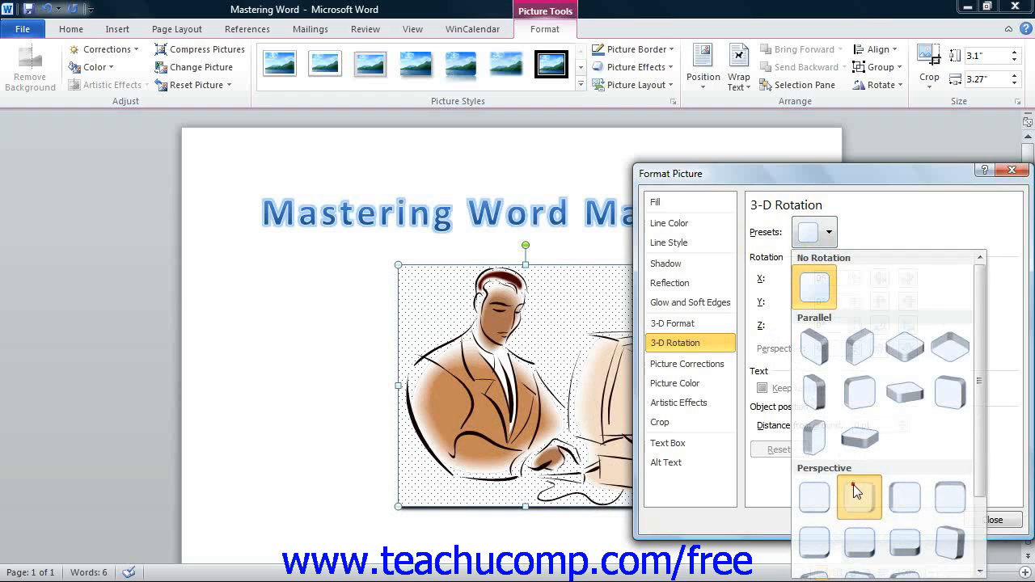
pyautogui.click(853, 485)
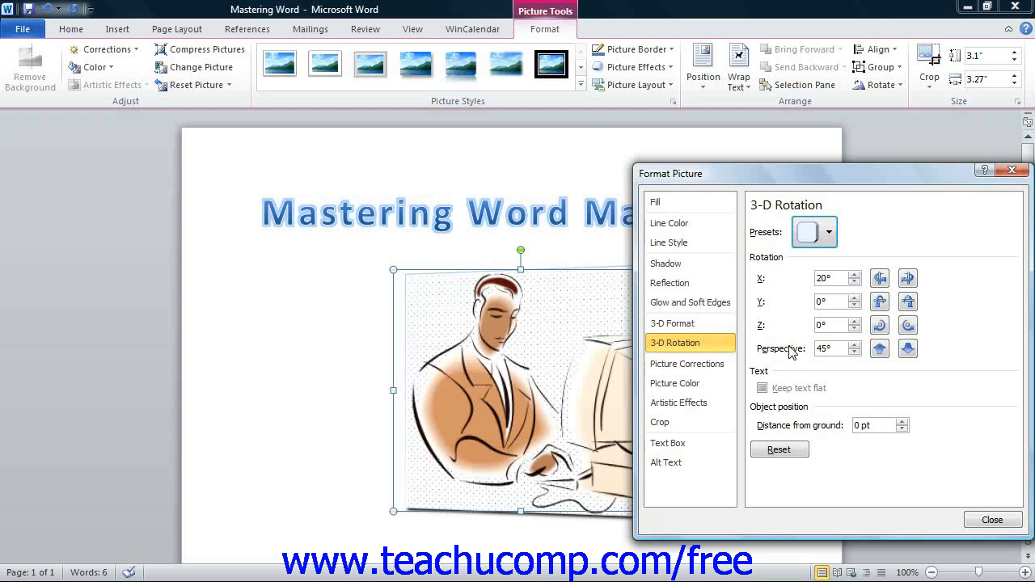
pyautogui.click(780, 388)
pyautogui.click(783, 426)
# Step: Review the picture's correction, color, artistic effect and crop settings
pyautogui.click(711, 366)
pyautogui.click(711, 365)
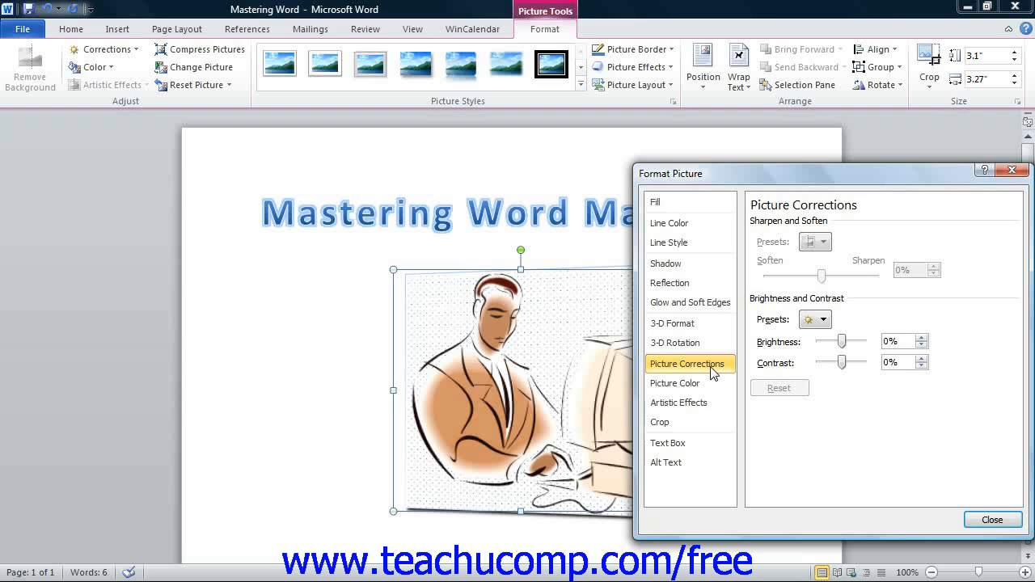
pyautogui.click(711, 368)
pyautogui.click(773, 220)
pyautogui.click(720, 391)
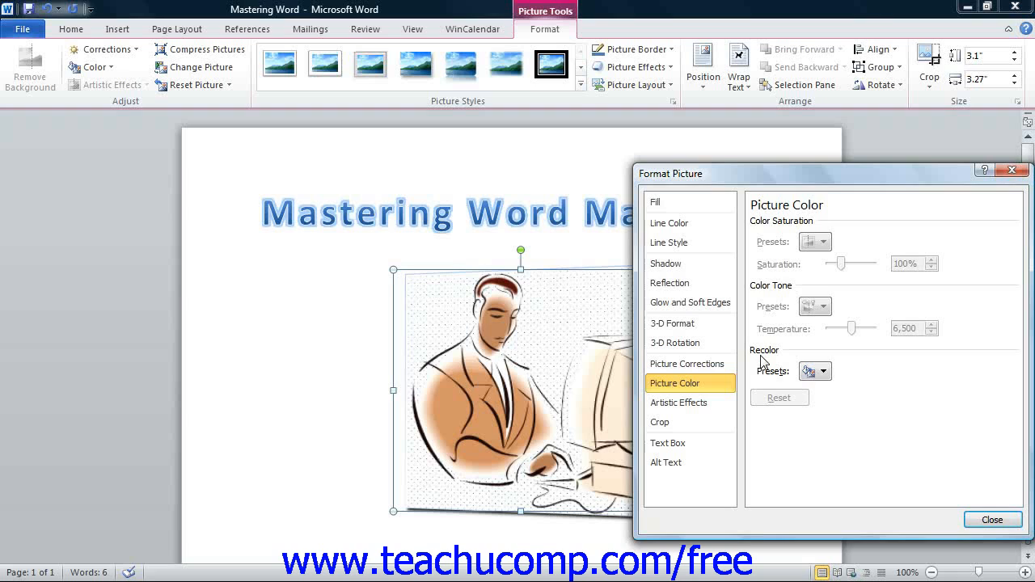
pyautogui.click(684, 403)
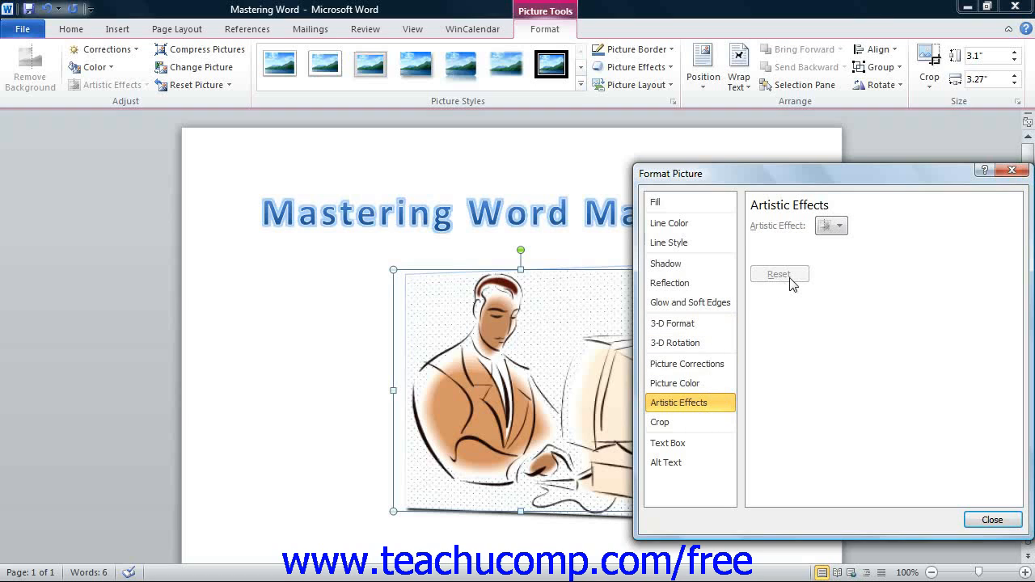
pyautogui.click(695, 427)
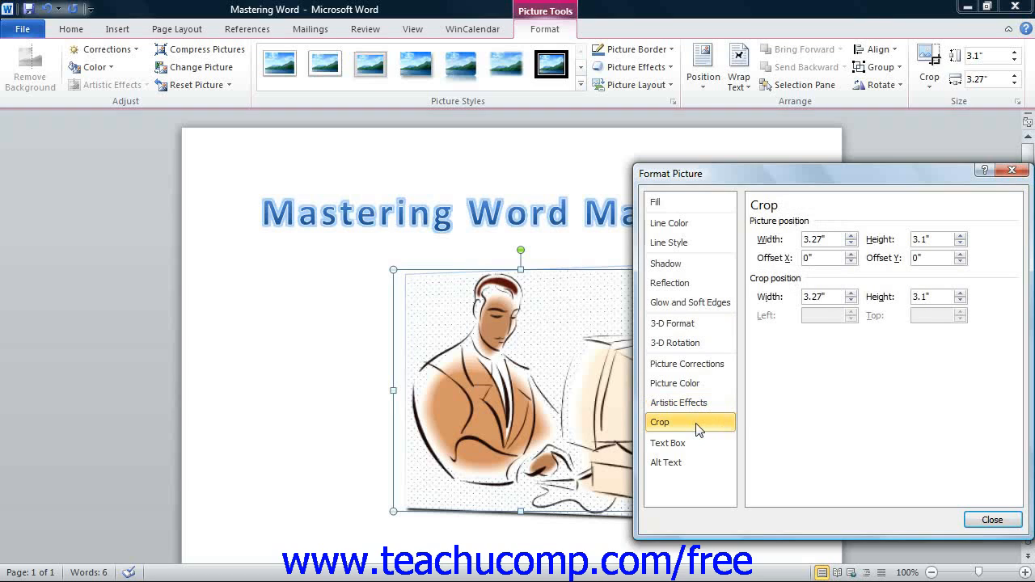